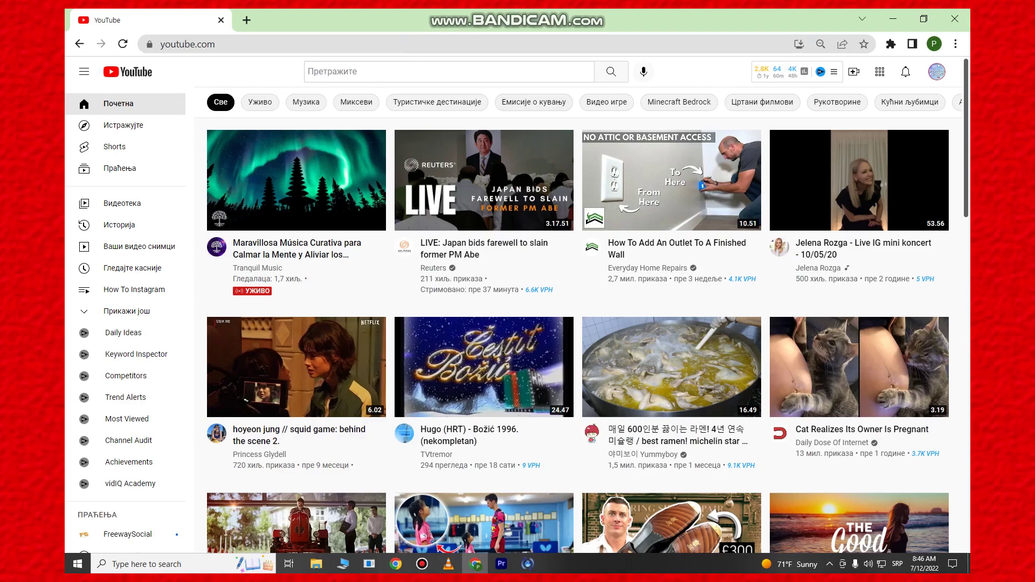
Open Chrome's Extensions page listing vidIQ Vision and expand its side menu
{"action": "left_click", "coordinate": [955, 44]}
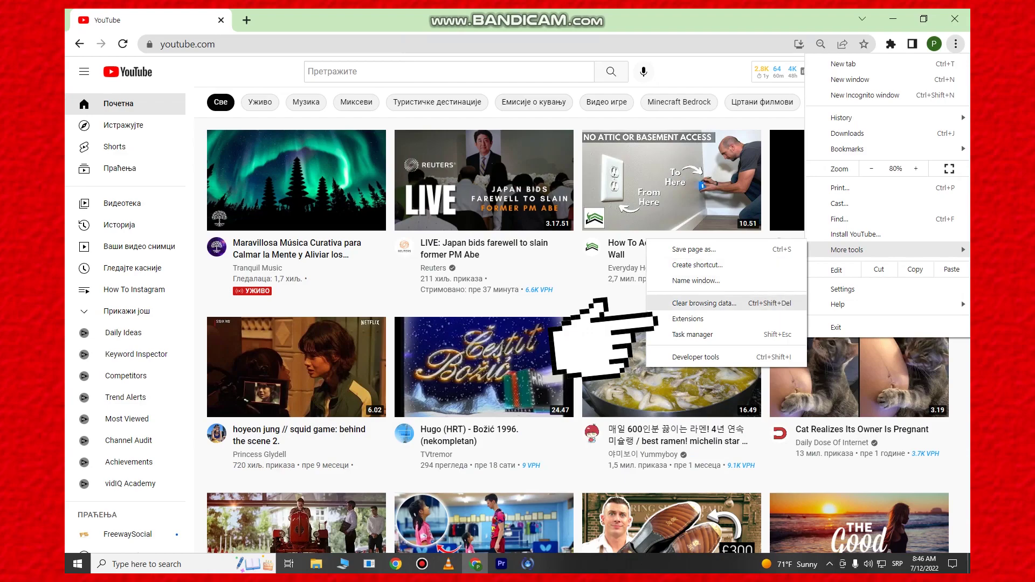
{"action": "left_click", "coordinate": [688, 319]}
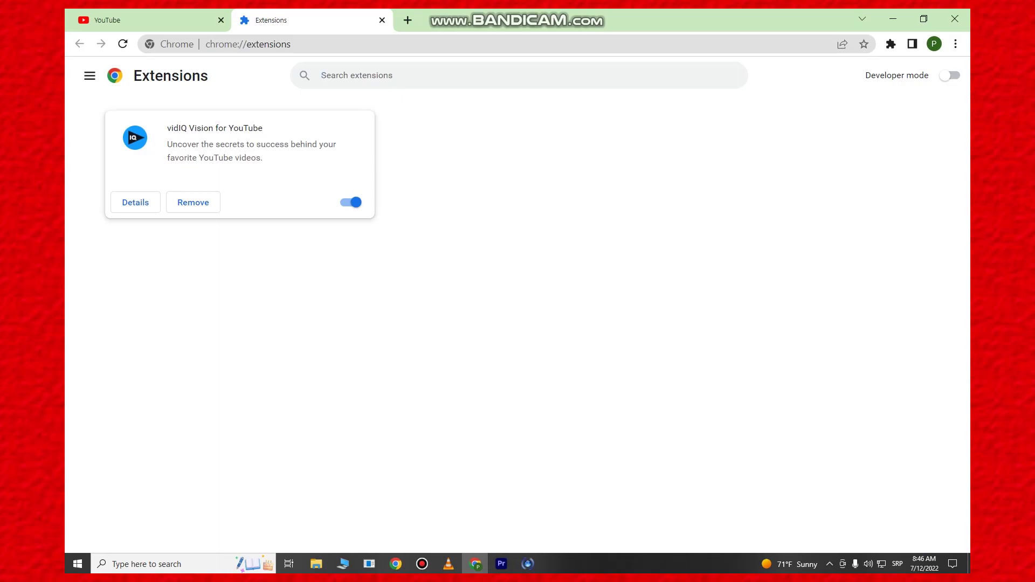
{"action": "left_click", "coordinate": [90, 75]}
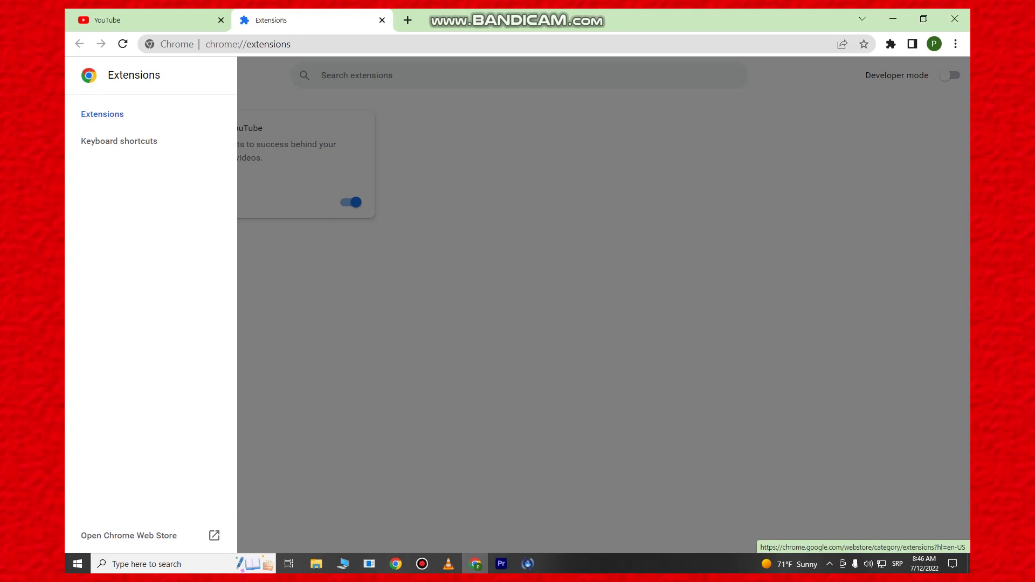
Launch the Chrome Web Store's Extensions catalogue from the Extensions side menu
{"action": "left_click", "coordinate": [129, 535]}
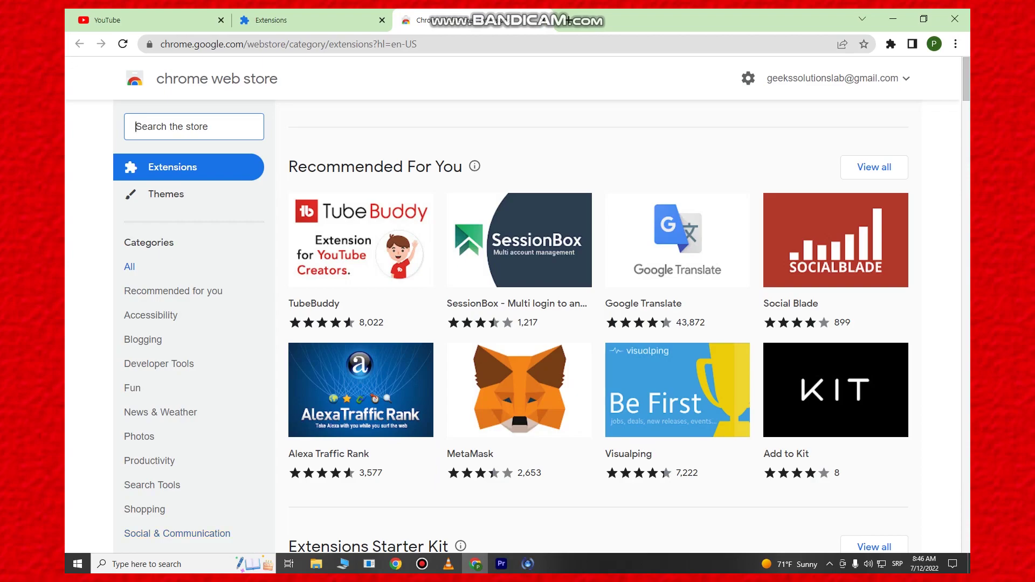
{"action": "type", "text": "dark mo"}
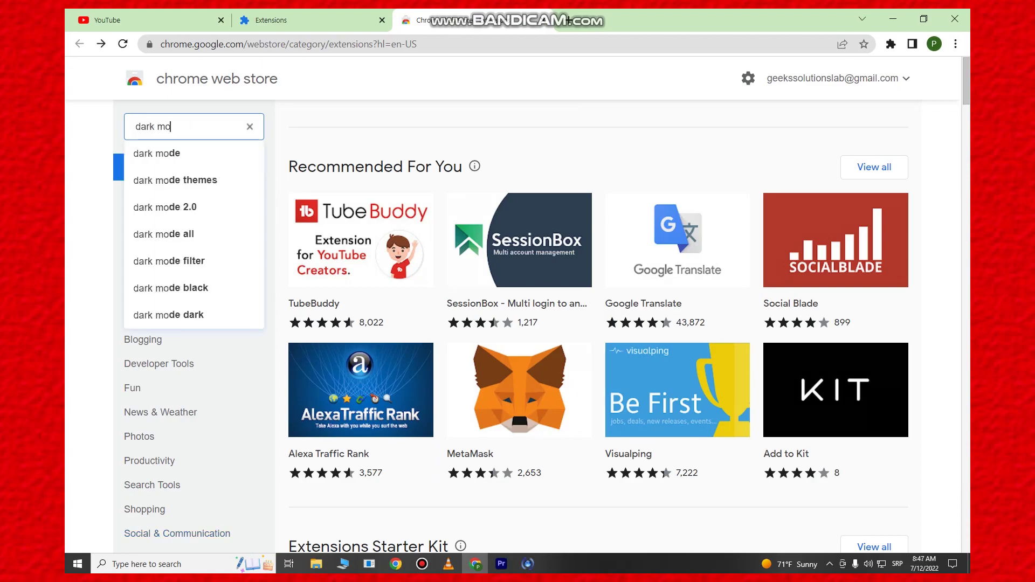
{"action": "type", "text": "de youtu"}
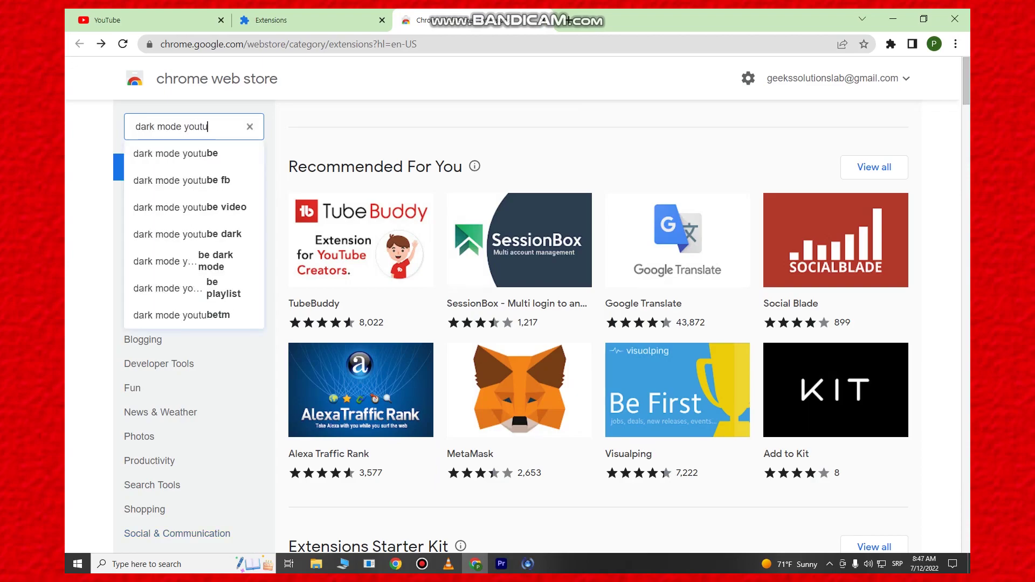
{"action": "type", "text": "be"}
Search the store for 'dark mode youtube', open Dark Mode for Chrome, and choose Add to Chrome
{"action": "key", "text": "Return"}
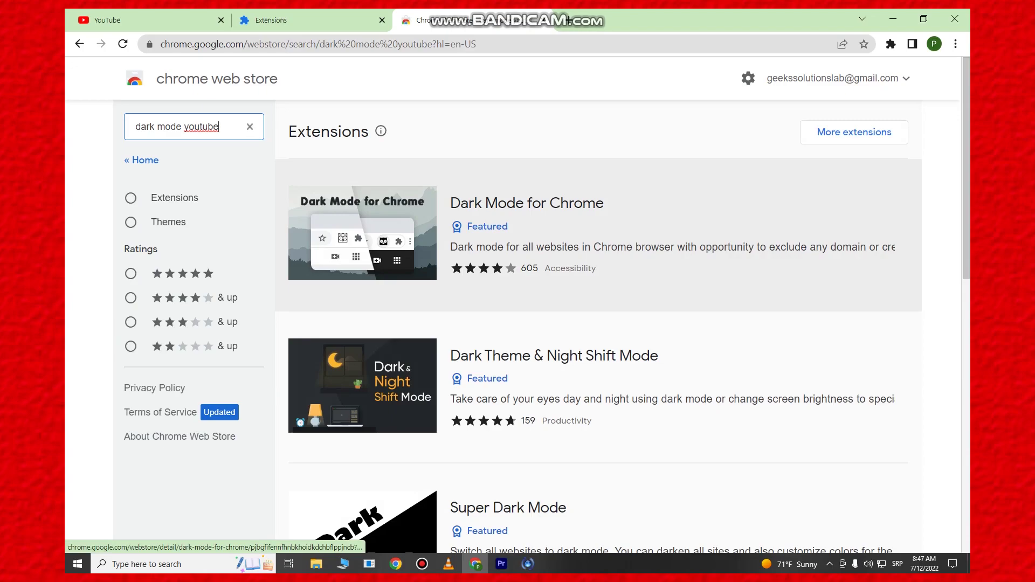
{"action": "left_click", "coordinate": [527, 203]}
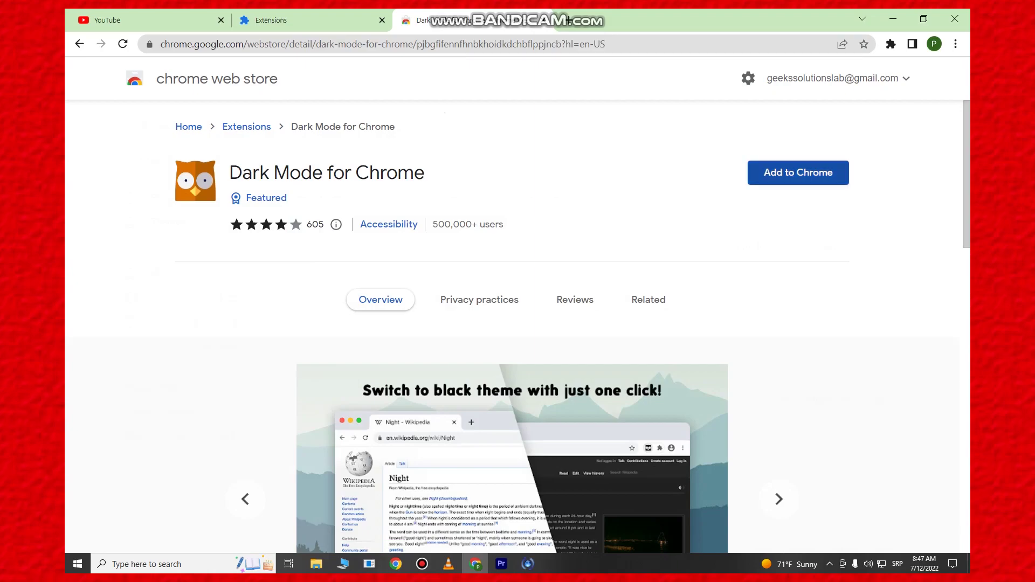
{"action": "left_click", "coordinate": [798, 172]}
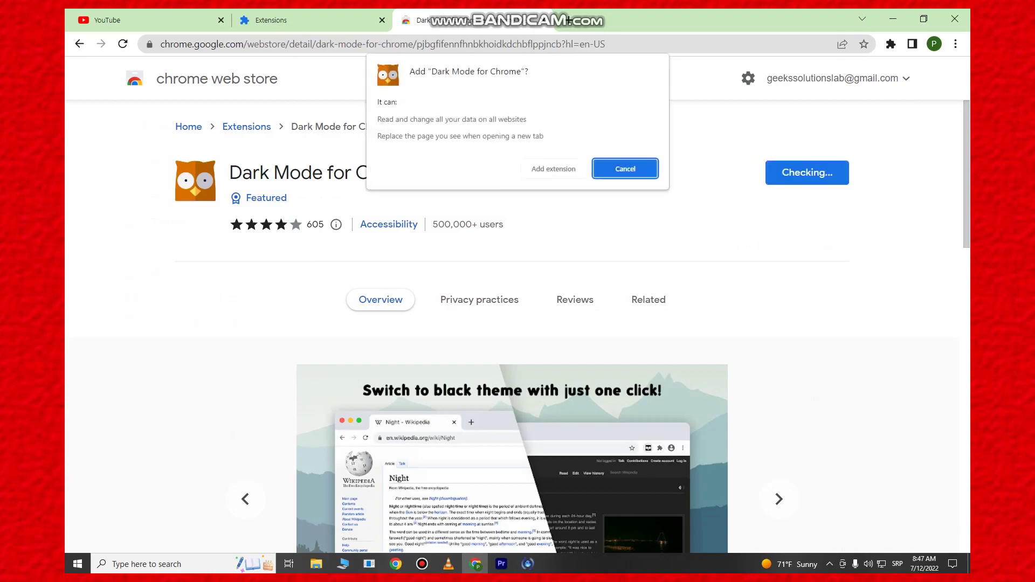
Confirm adding the Dark Mode for Chrome extension, then switch to another tab
{"action": "left_click", "coordinate": [553, 169]}
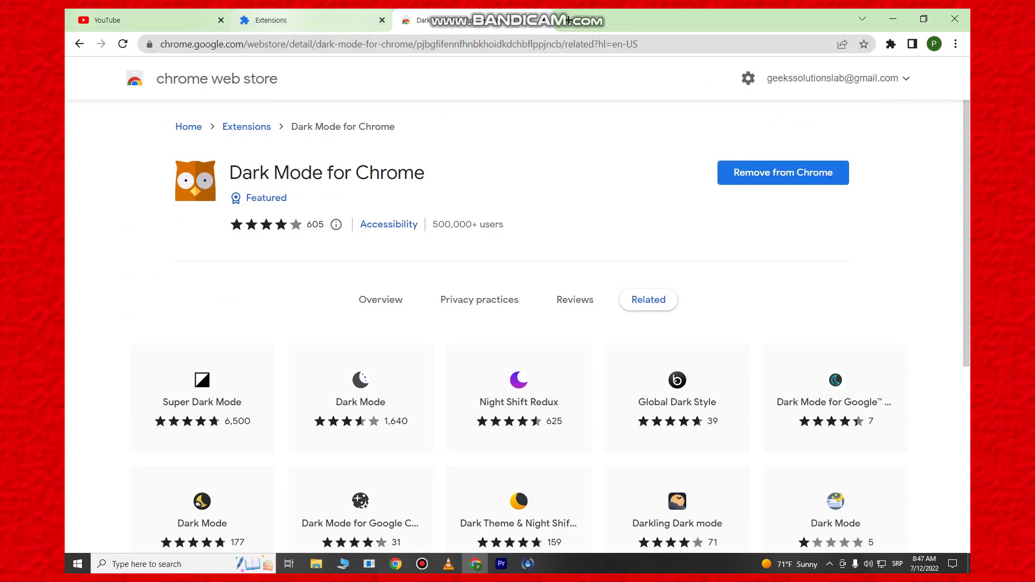
{"action": "left_click", "coordinate": [308, 19]}
Switch to the first YouTube tab and reload it so the dark theme applies
{"action": "key", "text": "ctrl+1"}
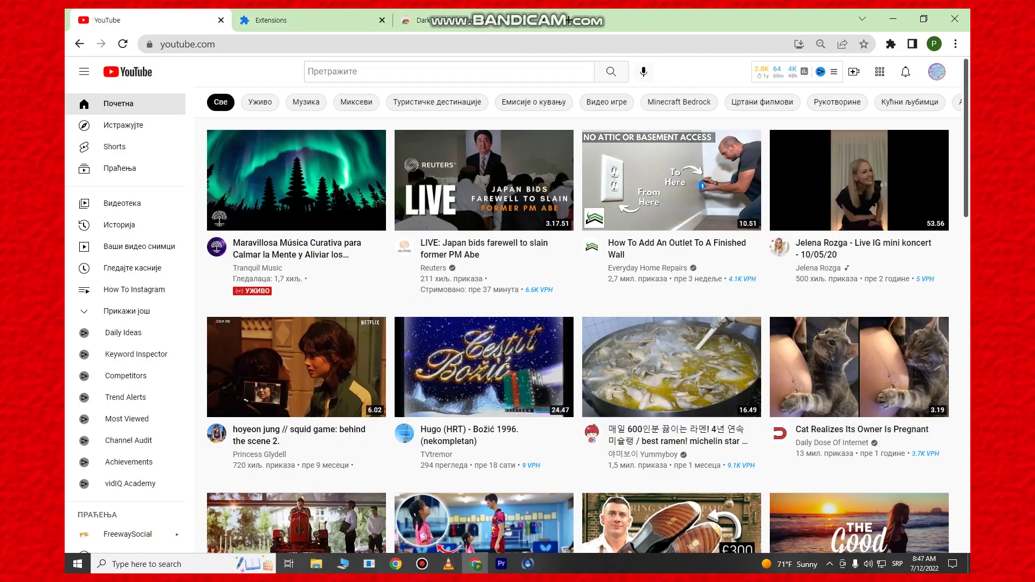
{"action": "key", "text": "F5"}
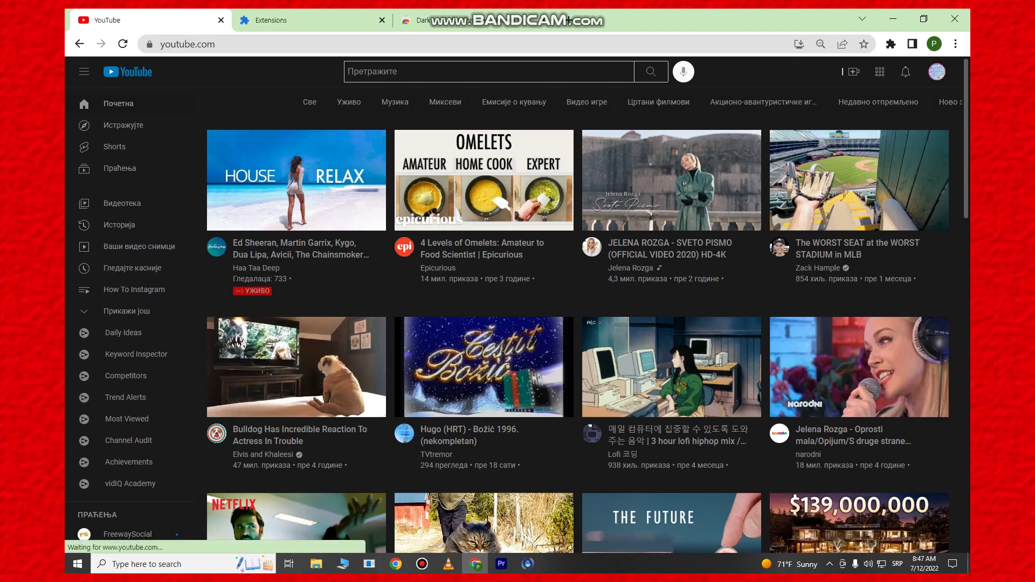
{"action": "scroll", "coordinate": [484, 349], "scroll_direction": "down", "scroll_amount": 5}
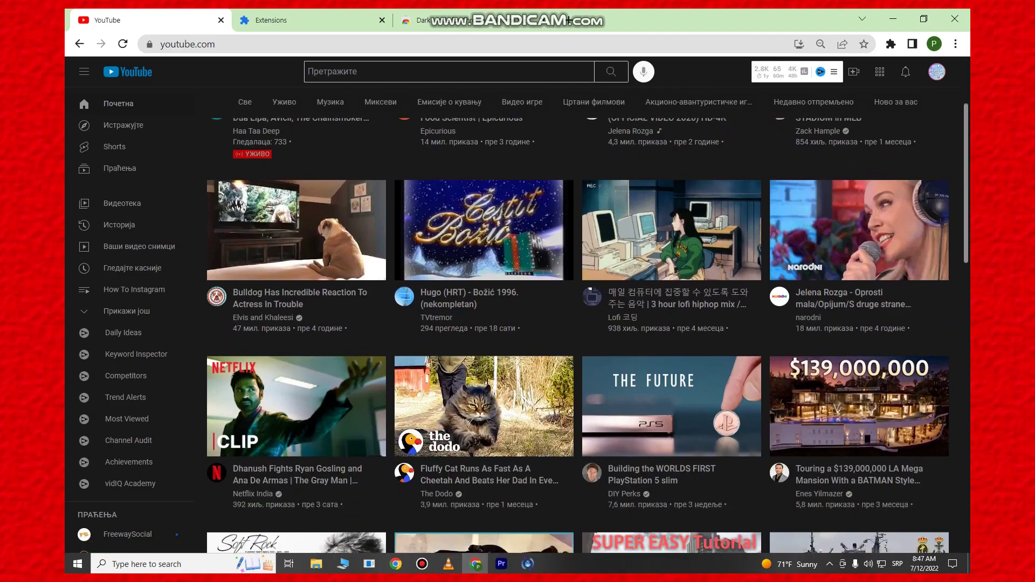
{"action": "scroll", "coordinate": [588, 306], "scroll_direction": "down", "scroll_amount": 3}
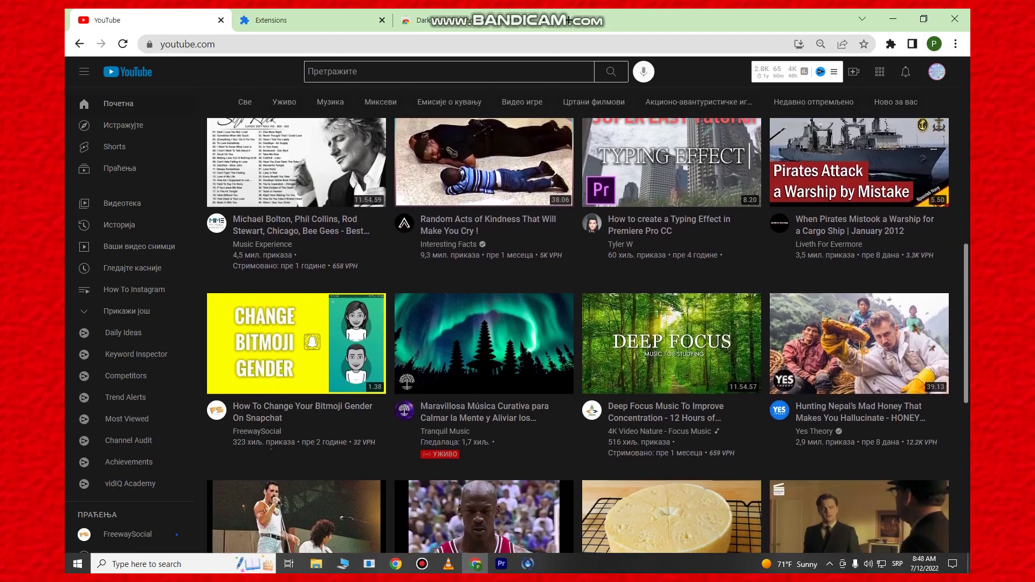